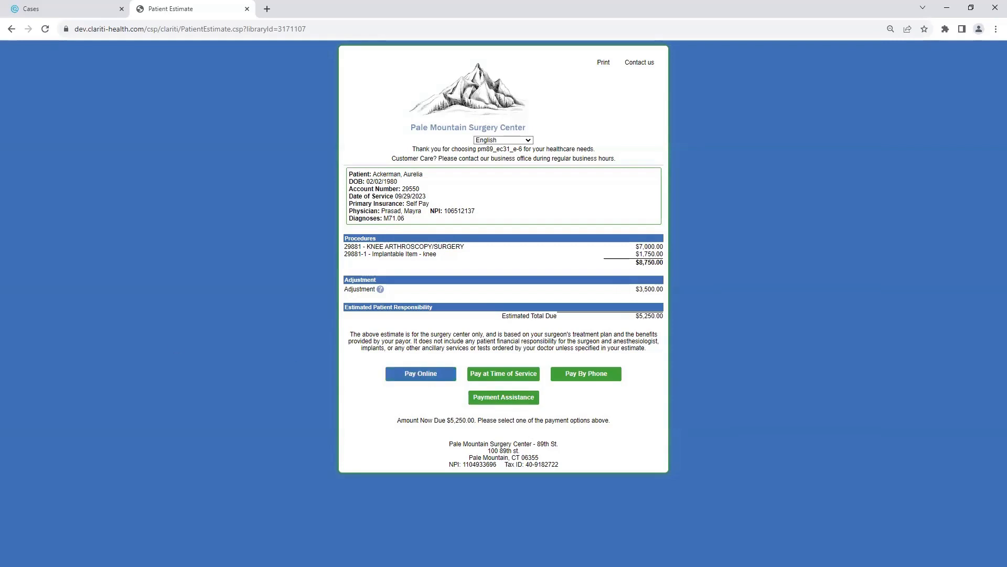
Start paying online for the $5,250.00 knee arthroscopy estimate.
left_click(421, 374)
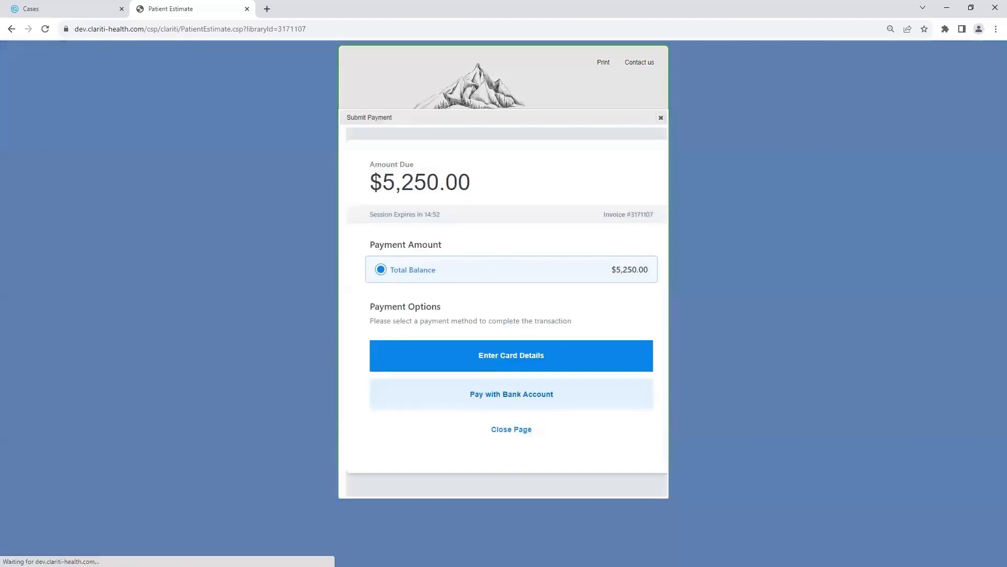
Choose to pay the $5,250.00 balance by entering card details.
left_click(477, 355)
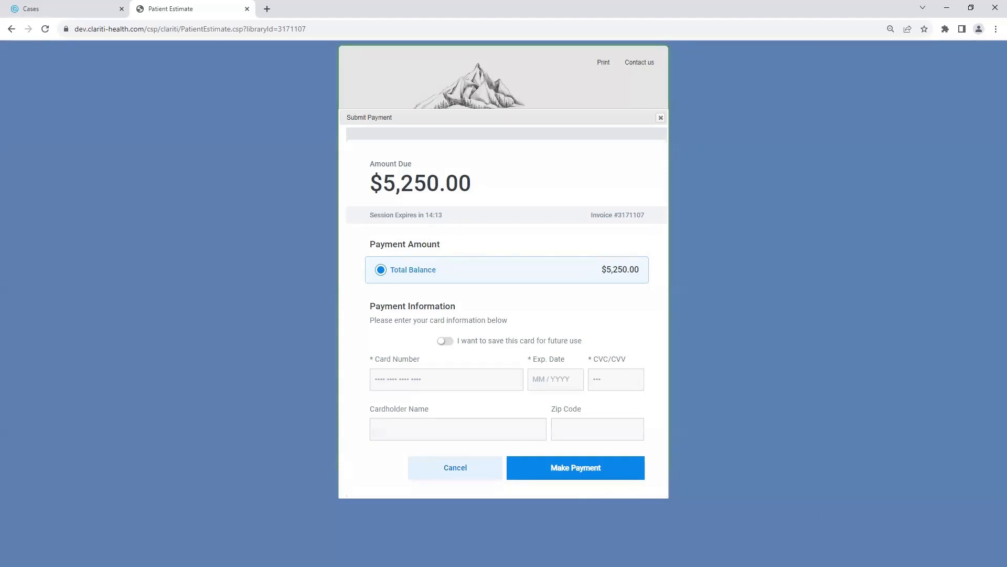
Enter the test card's number, expiry date and CVC.
left_click(481, 380)
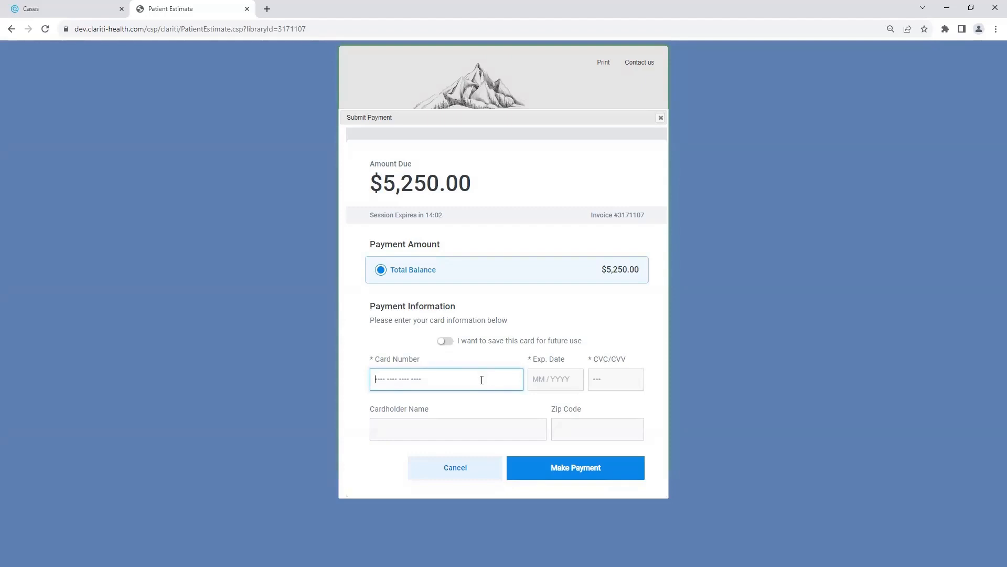
type("5425 2300 0000 4415")
key("Tab")
type("062026")
key("Tab")
type("123")
key("Tab")
Fill in the cardholder name and zip code, then submit the $5,250.00 card payment.
type("Test Cardholder")
key("Tab")
type("12345")
key("Tab")
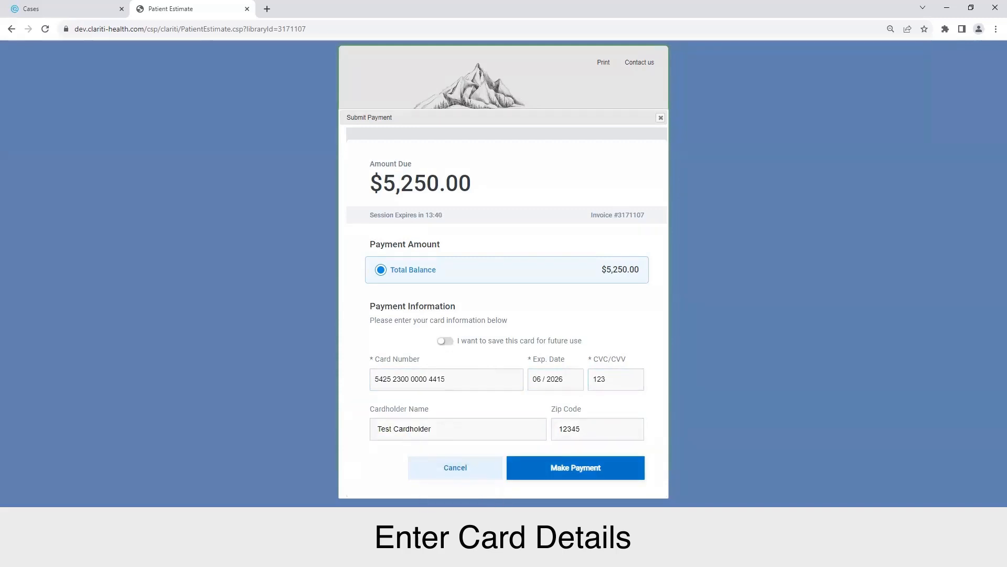
left_click(586, 471)
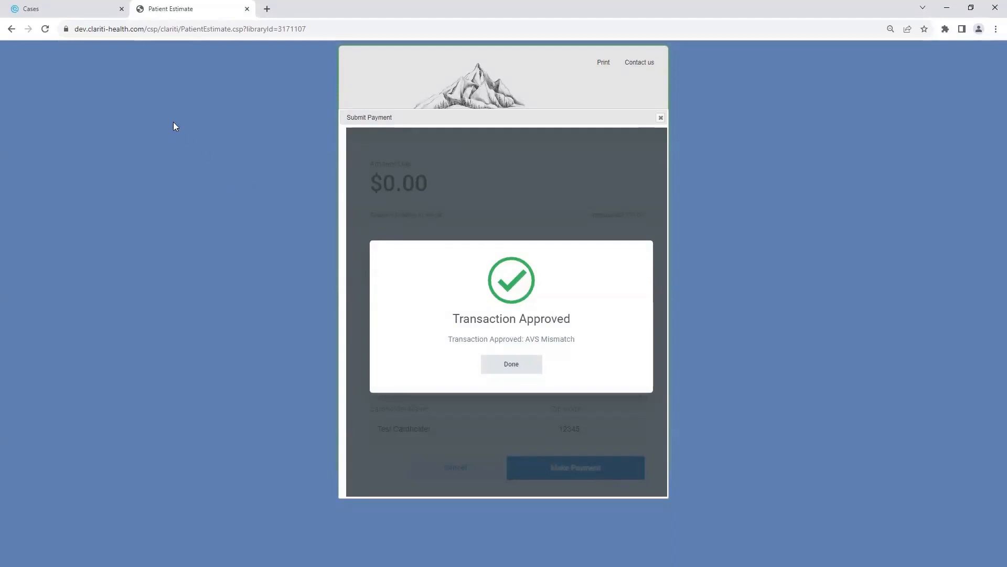
left_click(67, 9)
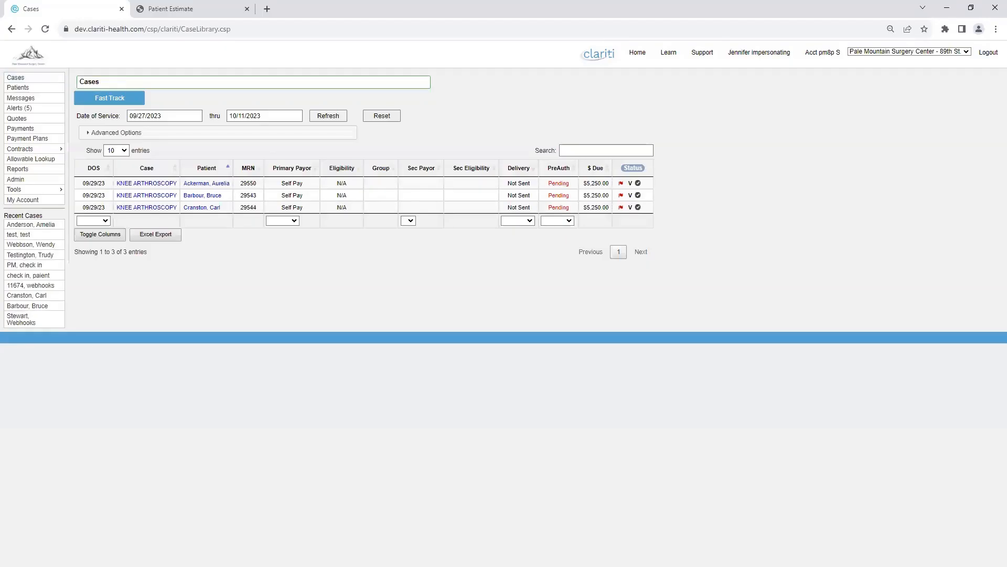
Open the Case Estimator for the first KNEE ARTHROSCOPY case.
left_click(164, 184)
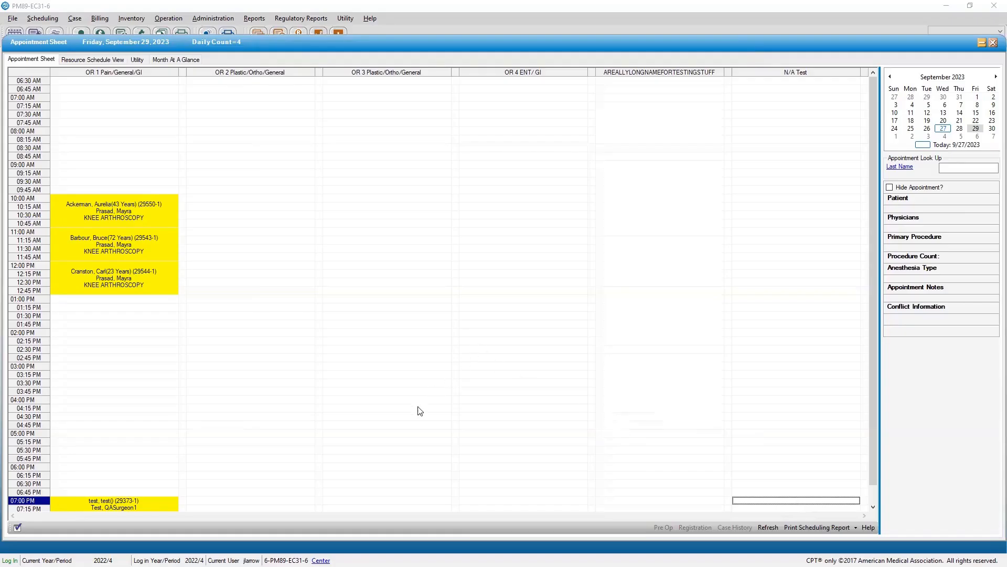
Start a patient payment from the 11:00 knee arthroscopy appointment's details.
left_click(149, 244)
double_click(148, 242)
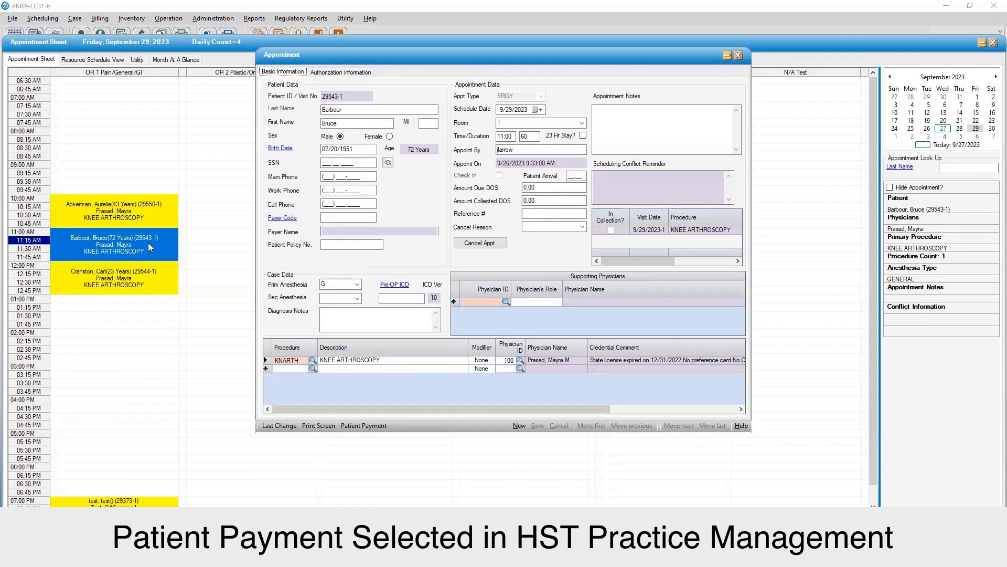
left_click(369, 424)
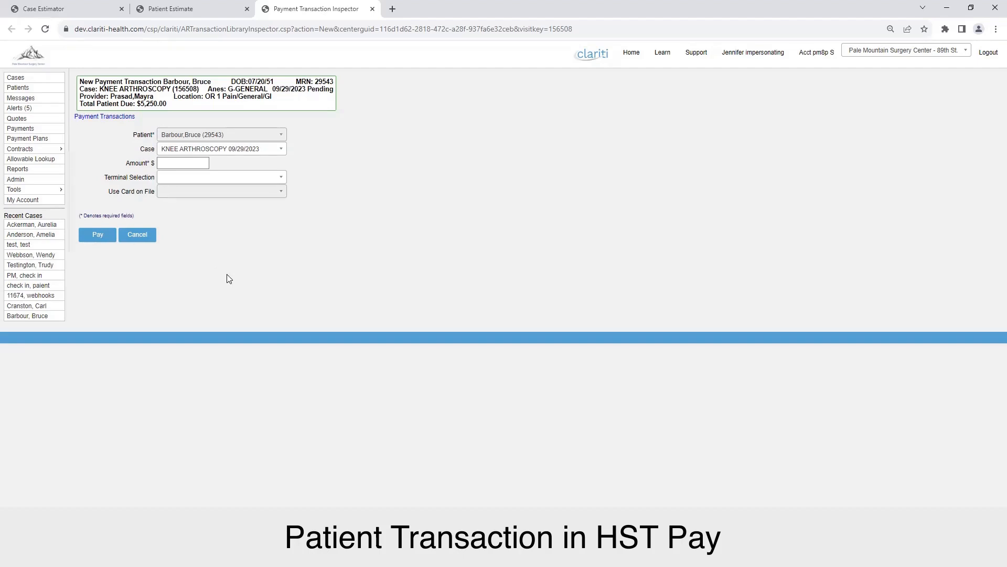
Enter a $1,000.00 payment amount and proceed to the Submit Payment dialog.
left_click(168, 163)
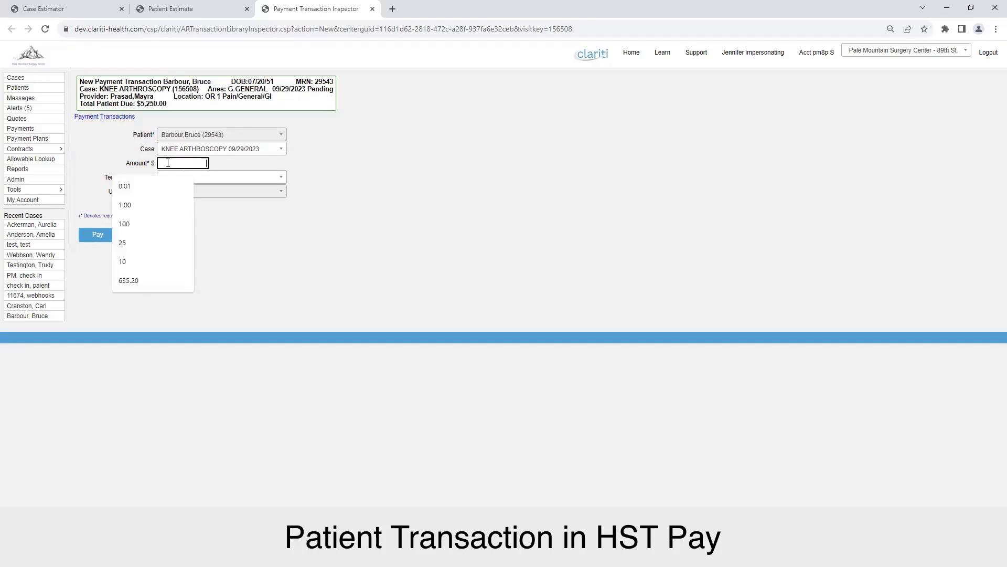
type("1000")
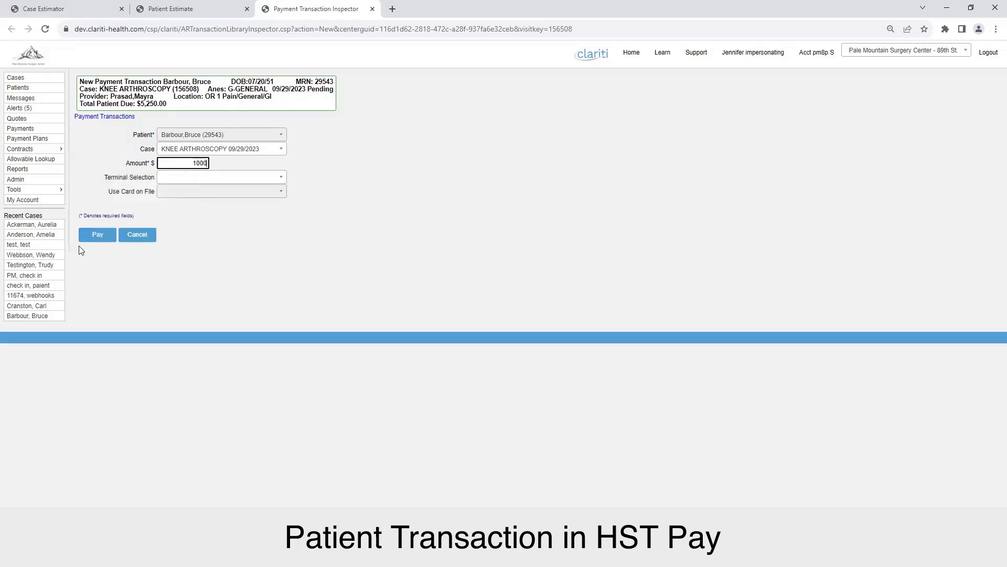
left_click(90, 235)
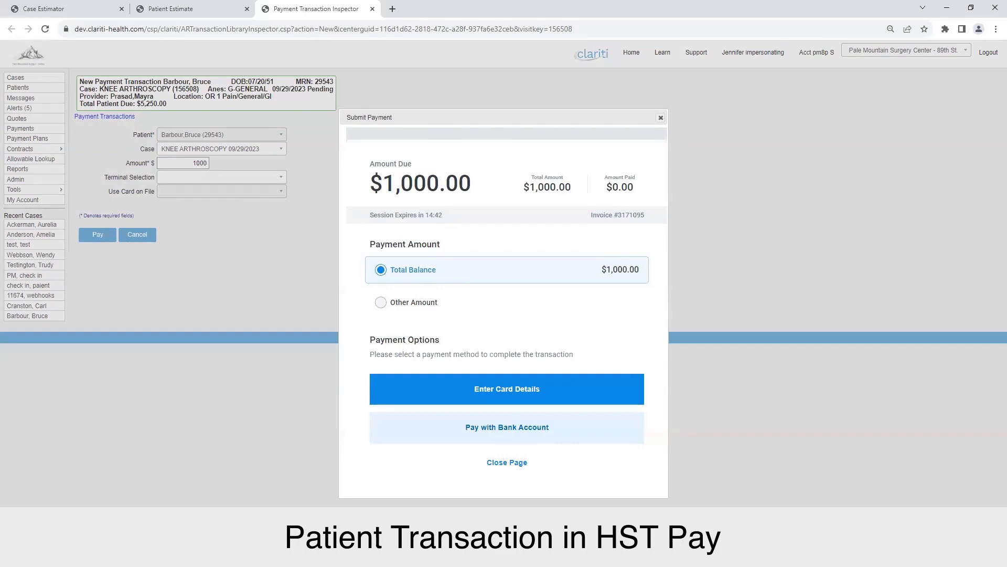
Close the $1,000.00 Submit Payment dialog without paying.
left_click(661, 118)
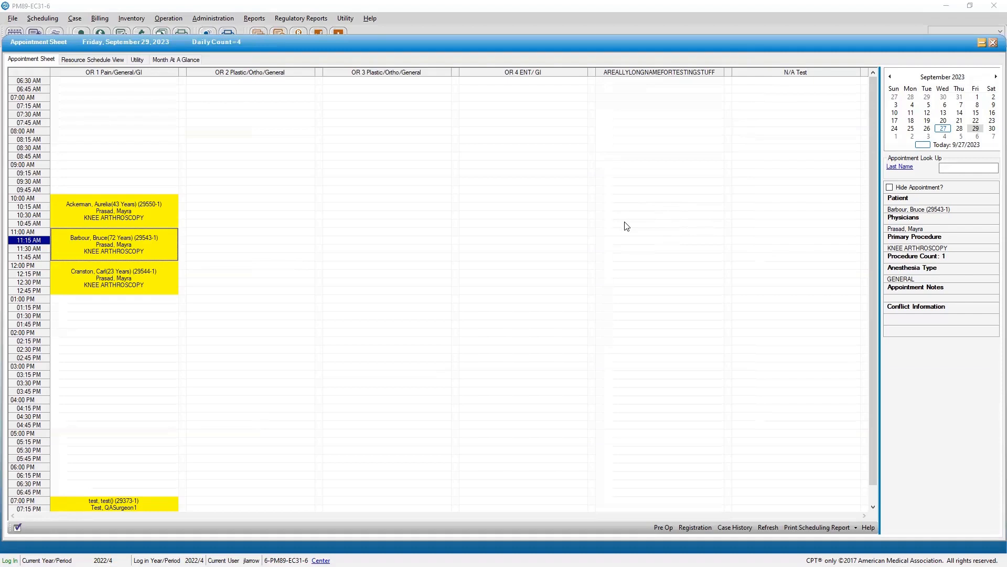
Retrieve the 10:15 knee arthroscopy patient's account through Billing > Patient Account.
left_click(136, 211)
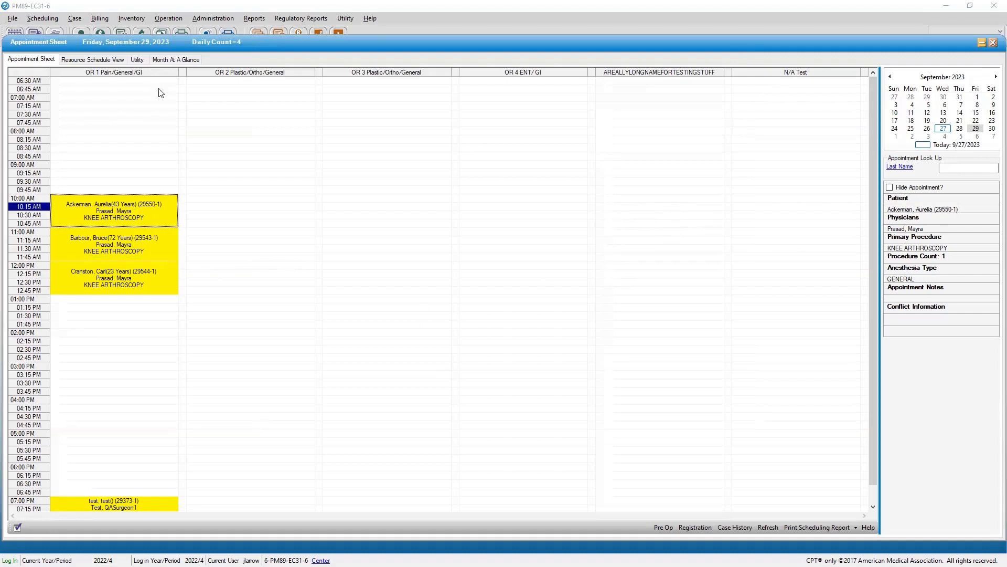
left_click(100, 18)
left_click(535, 178)
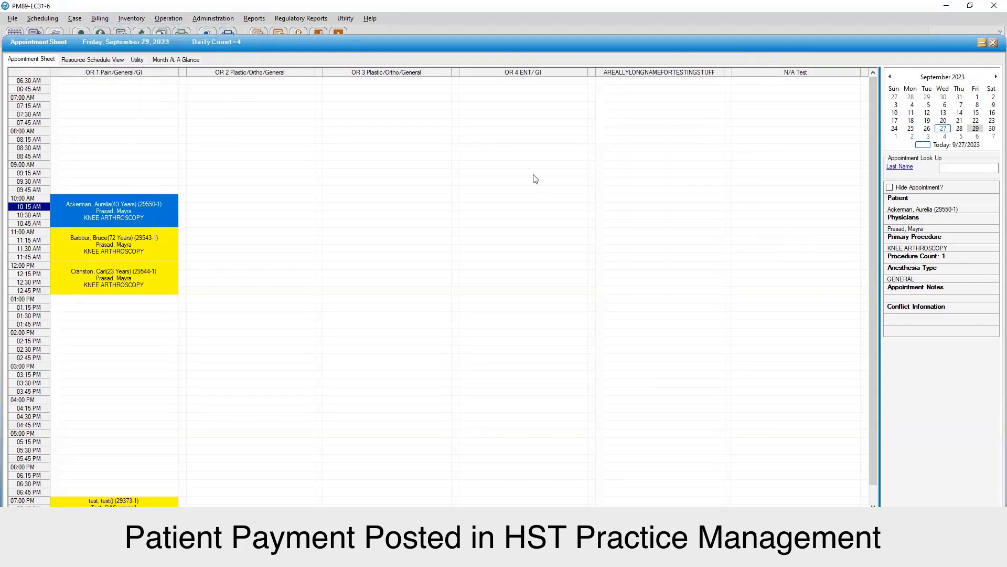
left_click(412, 131)
key("Return")
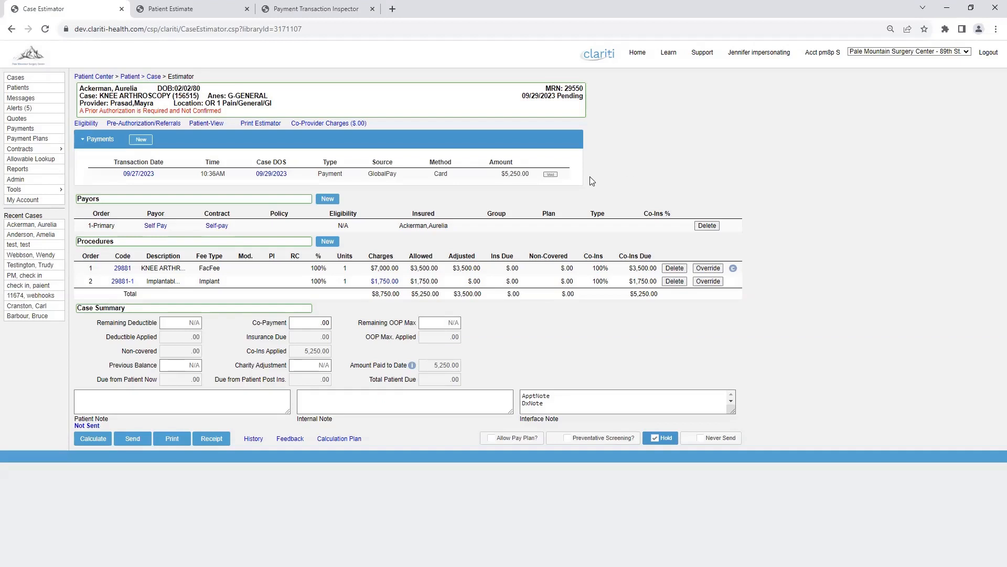
Void the $5,250.00 card payment and confirm the refund.
left_click(550, 175)
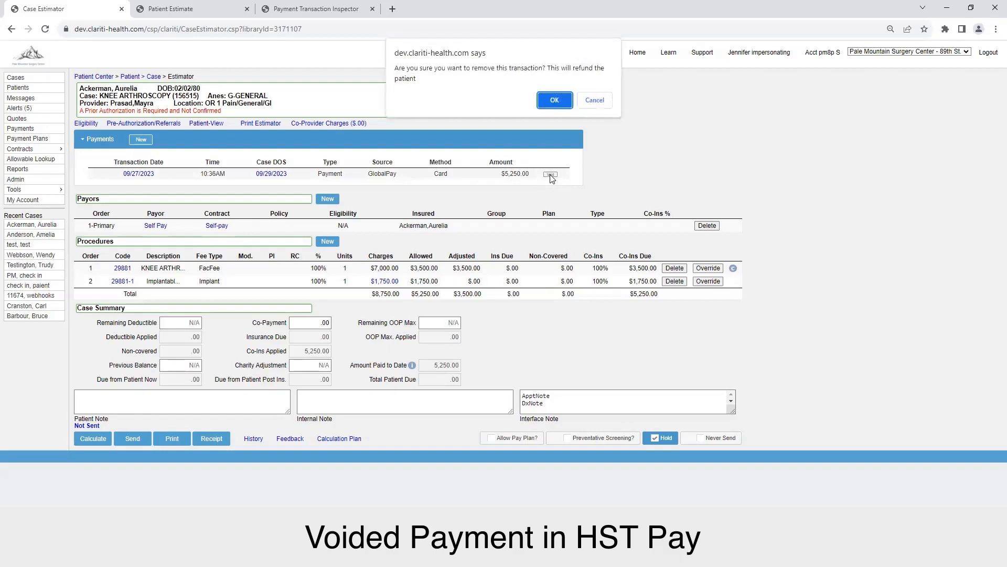
left_click(555, 100)
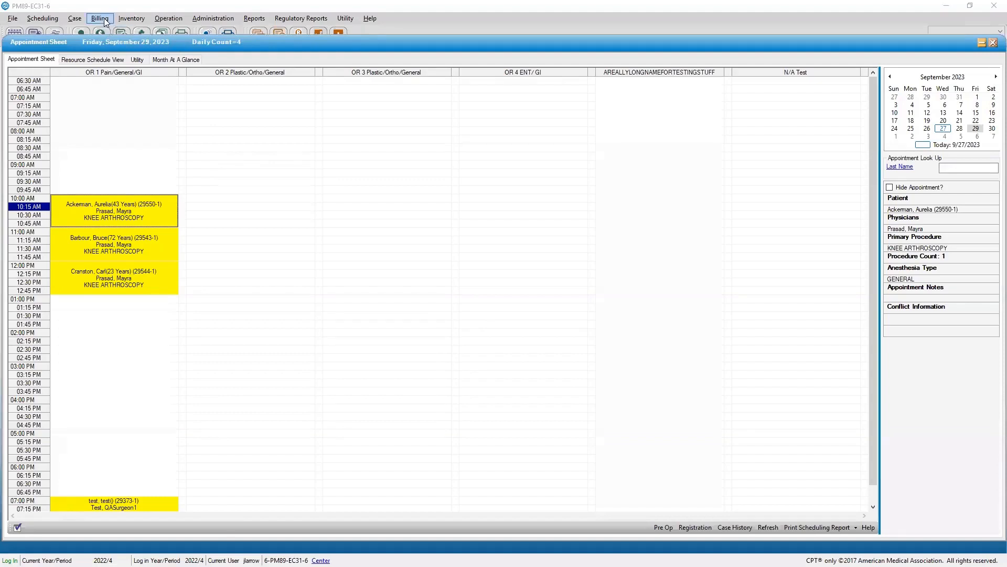
Retrieve the patient's account and view its Visit Ledger with the payment and reversal.
left_click(104, 17)
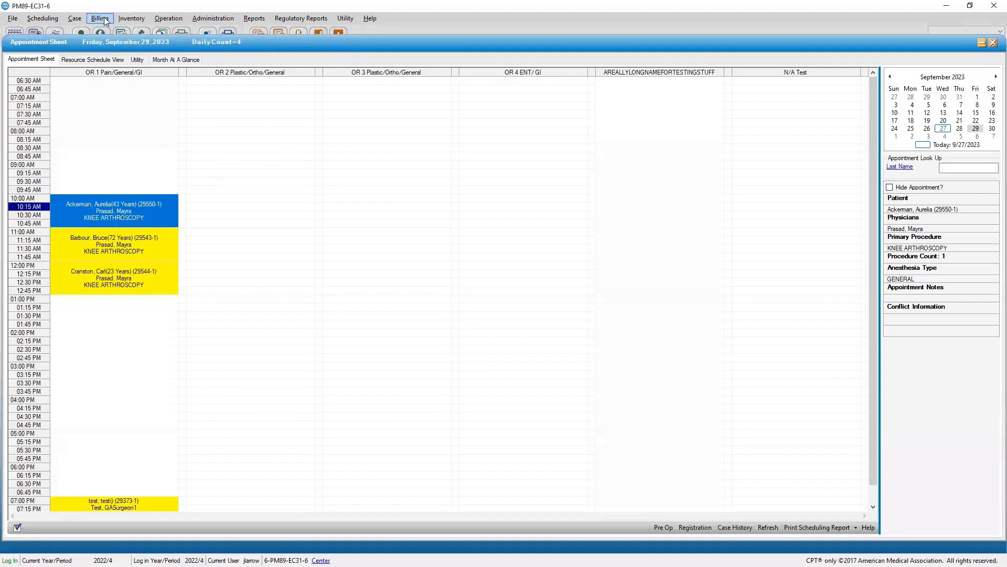
left_click(104, 17)
left_click(114, 31)
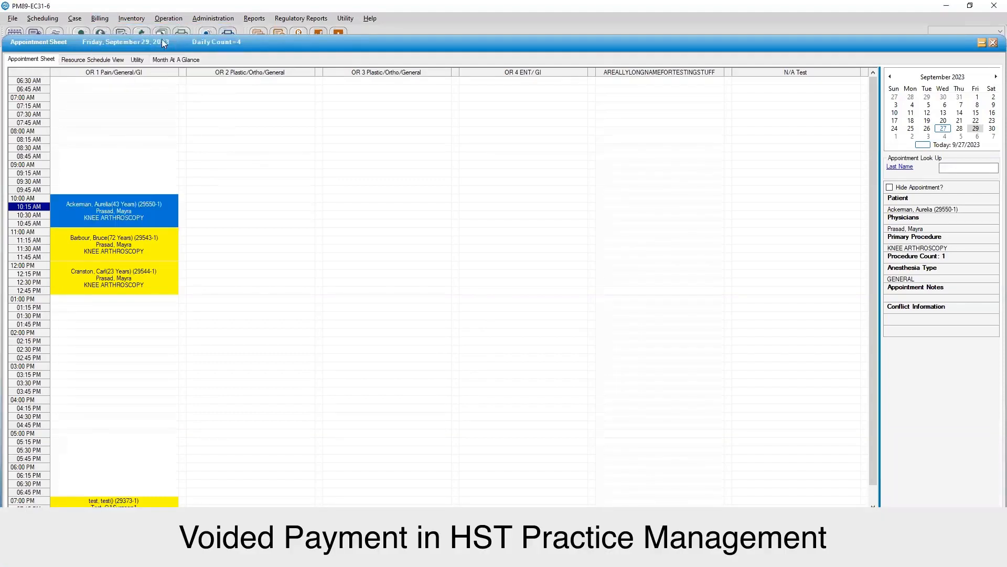
type("29550")
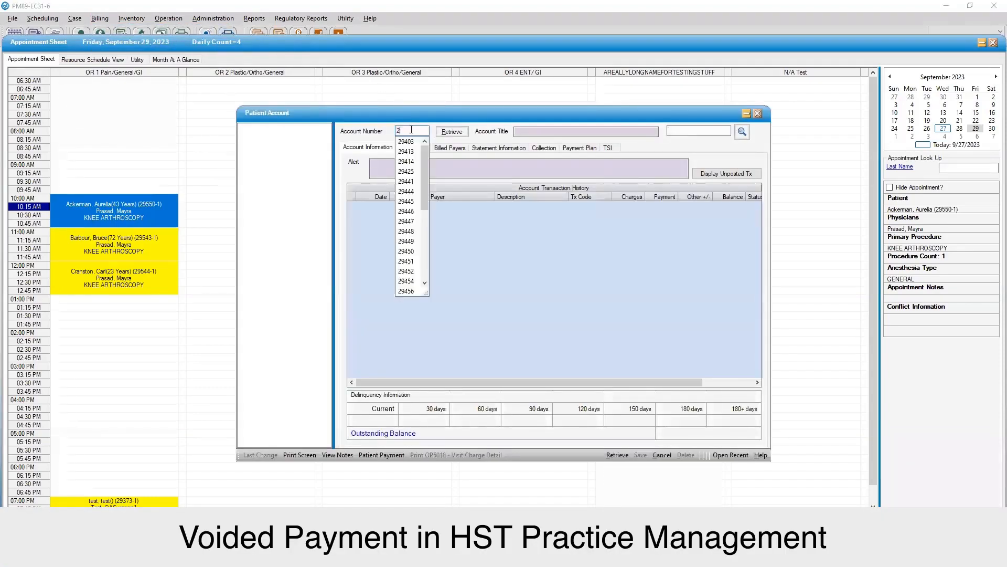
left_click(410, 129)
key("Return")
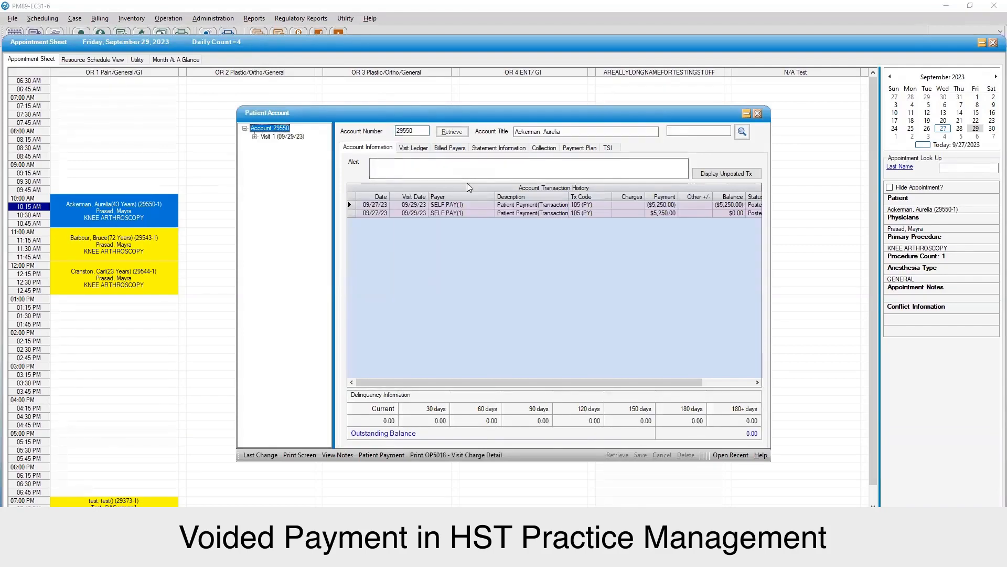
left_click(409, 149)
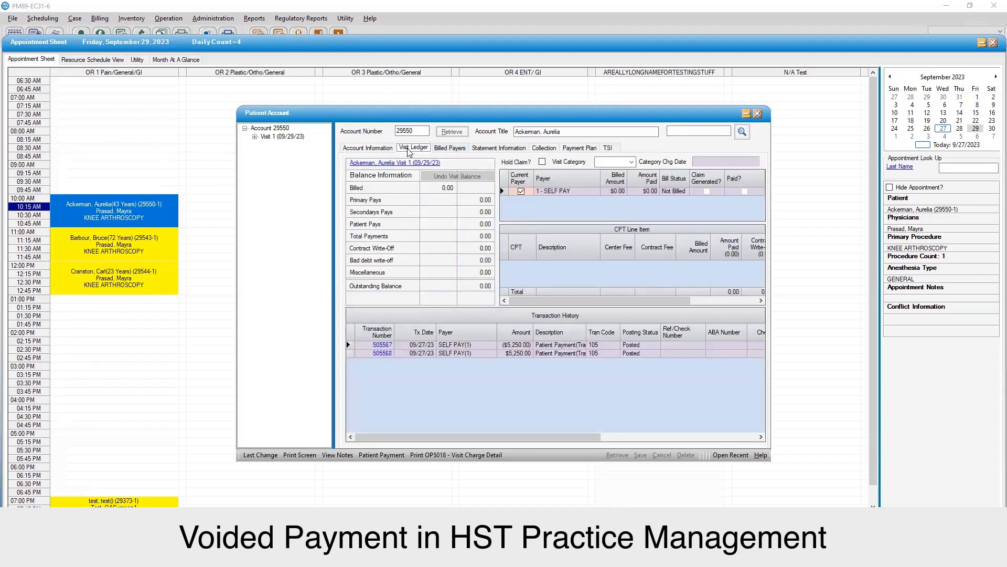